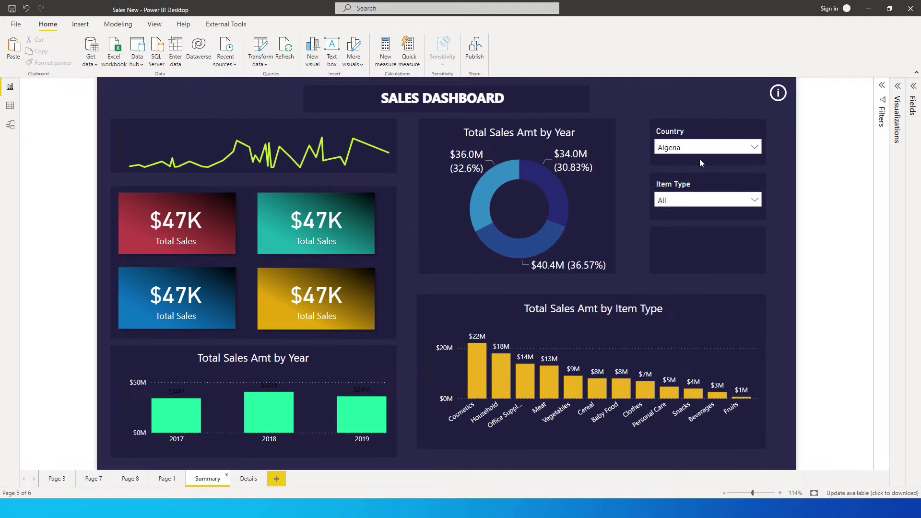
# Look over the Details report page and examine the Country and Item Type slicers on the Summary page
pyautogui.click(249, 480)
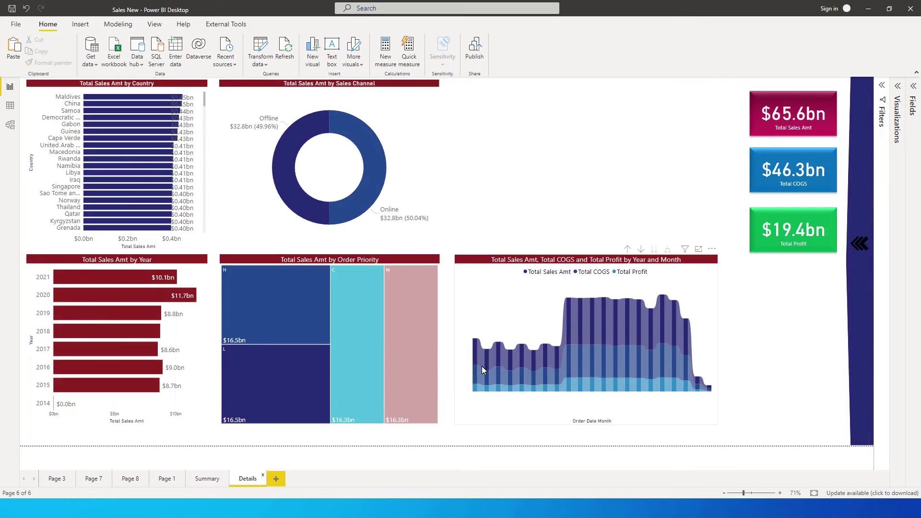
pyautogui.click(215, 482)
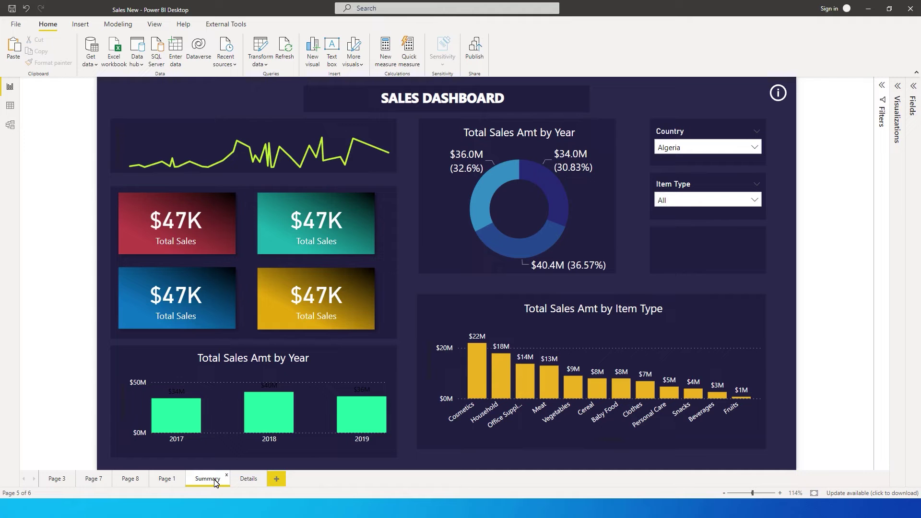
pyautogui.moveTo(350, 431)
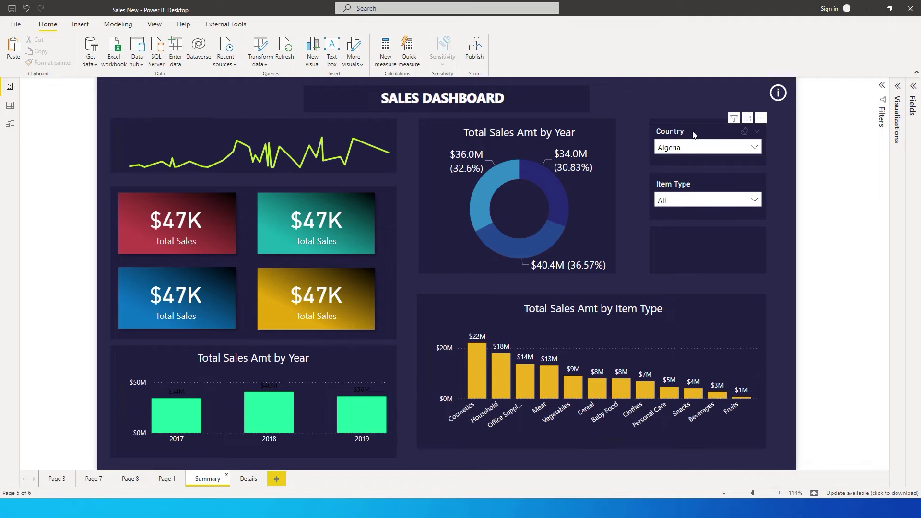
pyautogui.moveTo(689, 200)
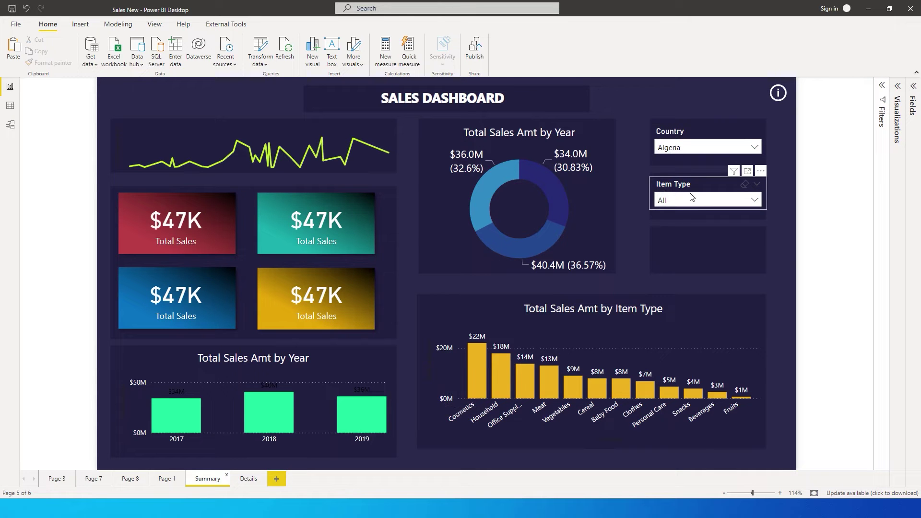
pyautogui.moveTo(663, 143)
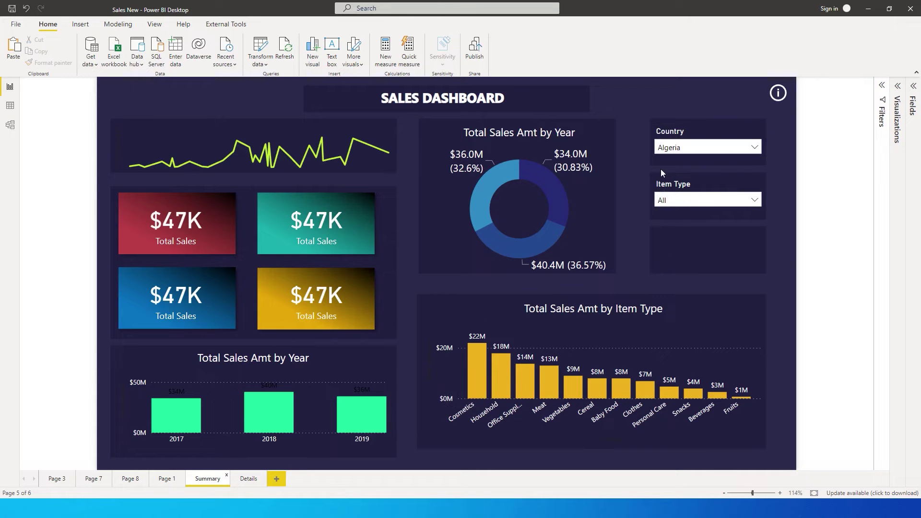
# Reveal the slicer panel on the Details page and switch Algeria on and off in its Country slicer
pyautogui.click(251, 483)
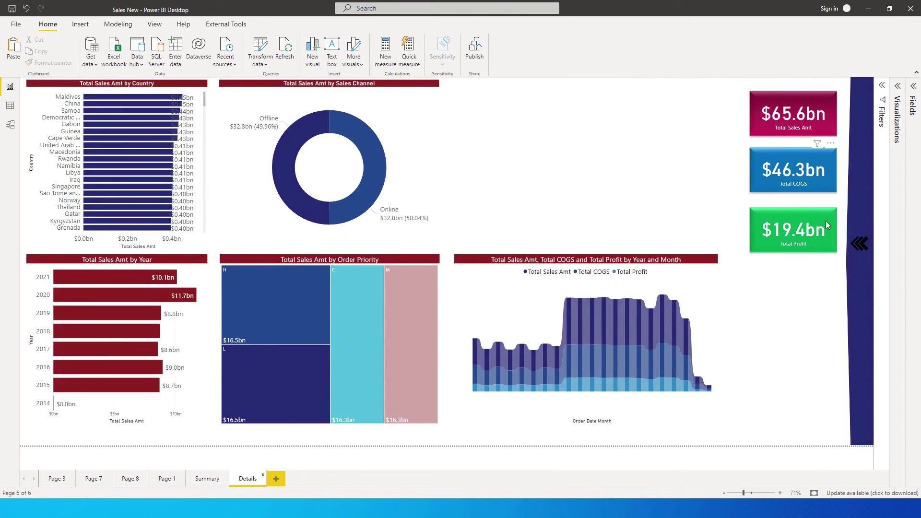
pyautogui.click(862, 250)
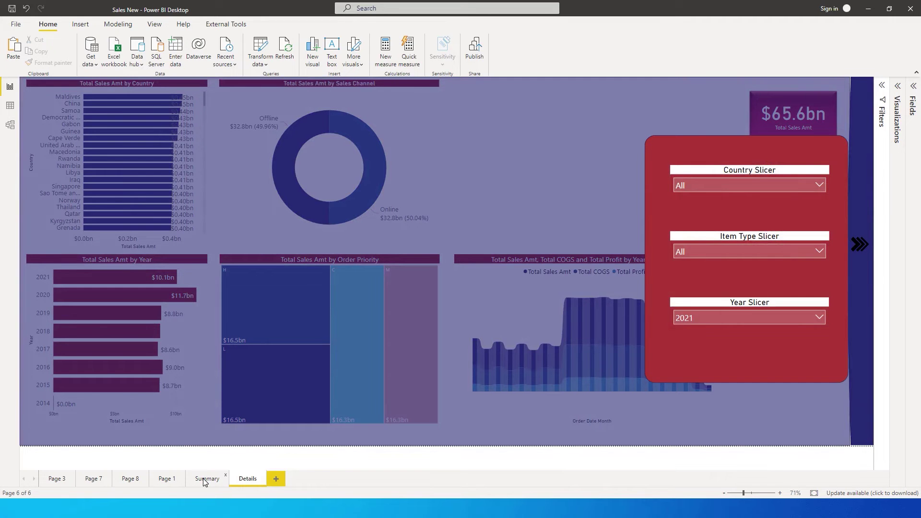
pyautogui.click(820, 187)
pyautogui.click(705, 244)
pyautogui.click(705, 243)
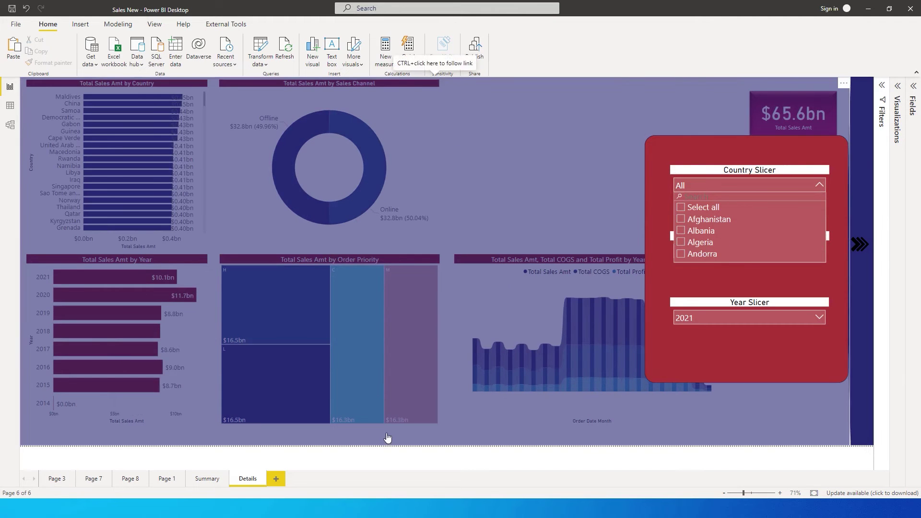
# Select the Country slicer on the Summary page and show its sync settings
pyautogui.click(197, 482)
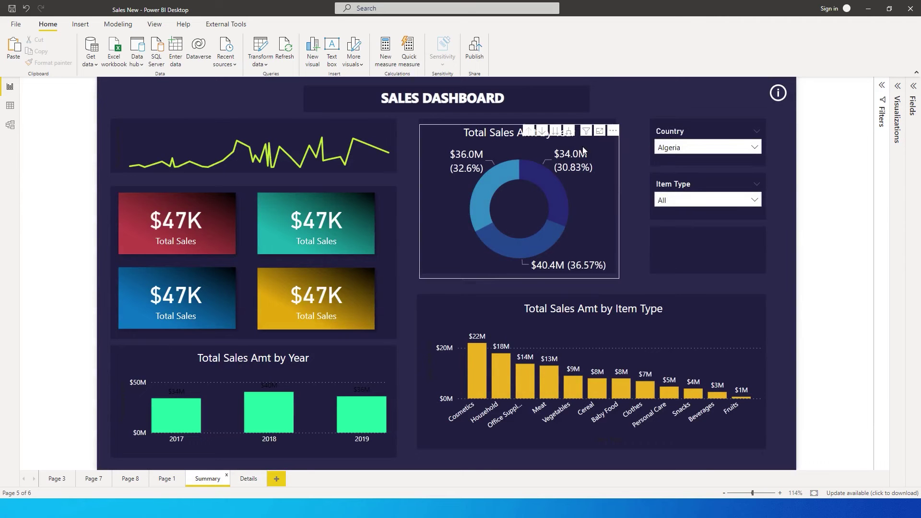
pyautogui.click(675, 137)
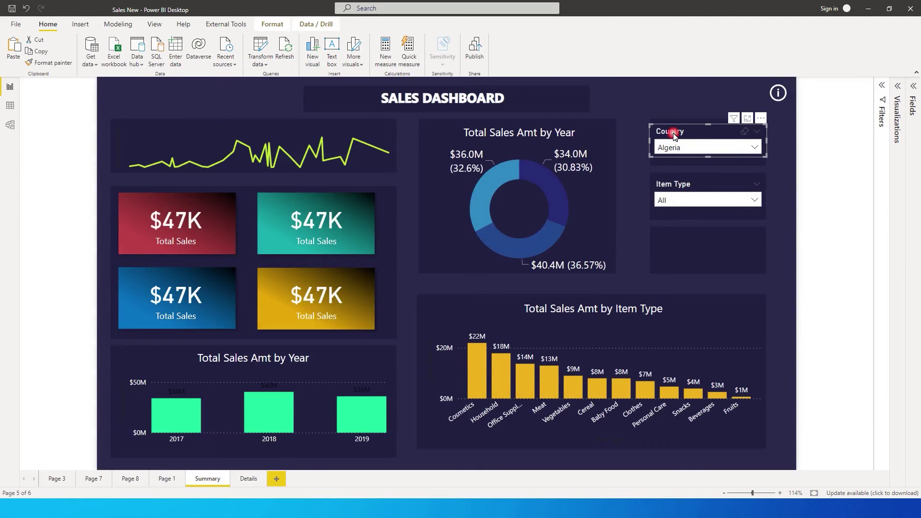
pyautogui.click(154, 25)
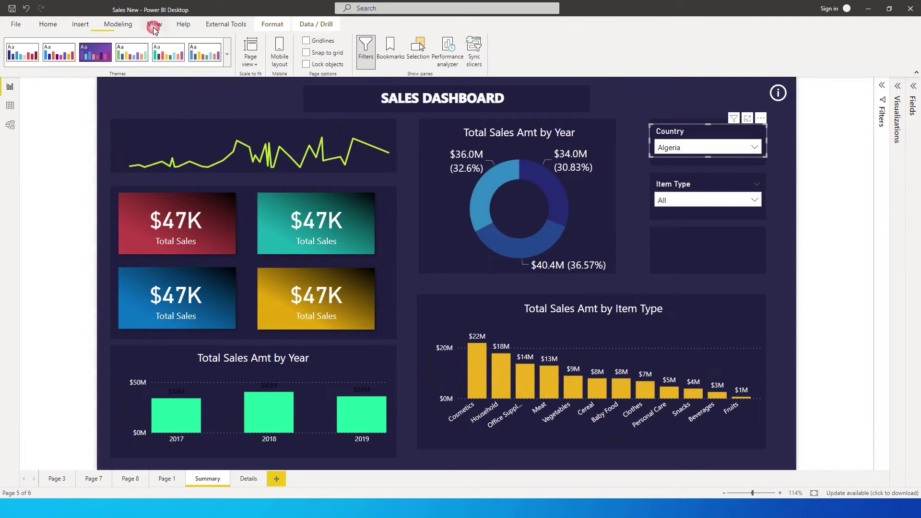
pyautogui.click(474, 58)
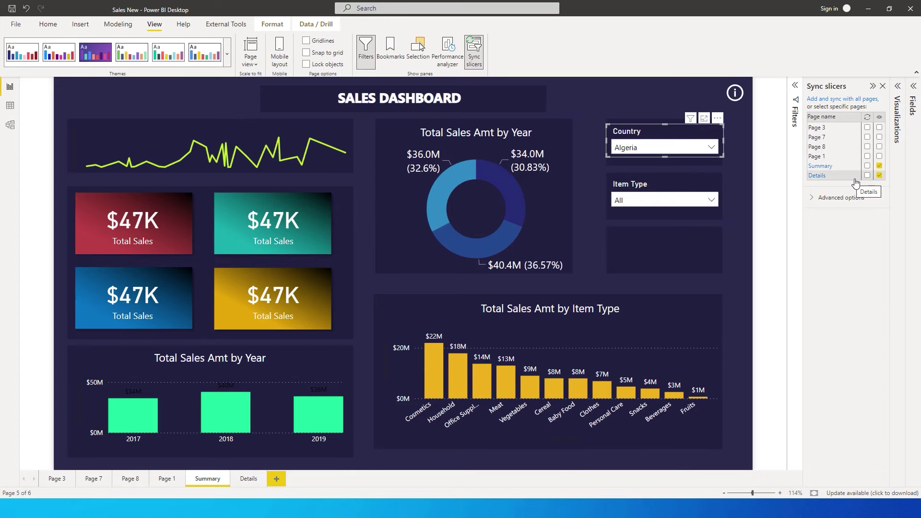
# Compare the Item Type and Country slicers' page settings, and hide and restore the Country slicer on the Summary page
pyautogui.click(650, 188)
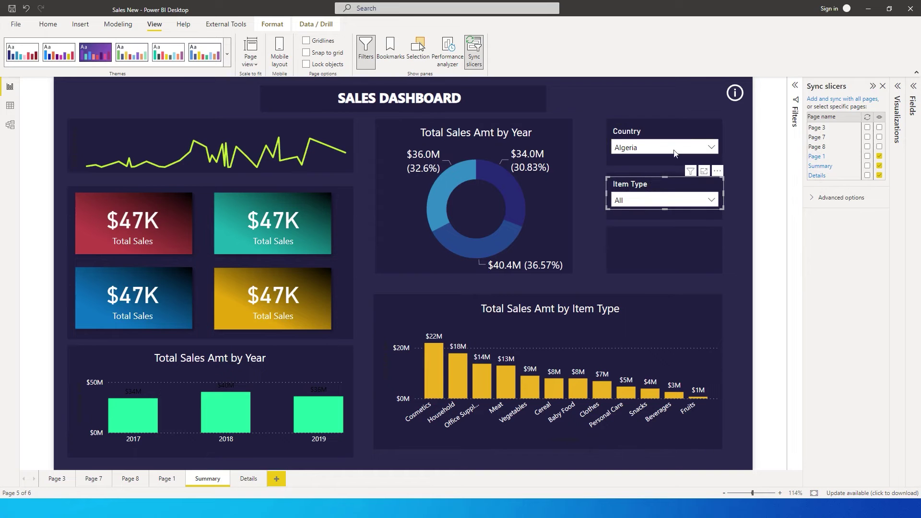
pyautogui.click(655, 139)
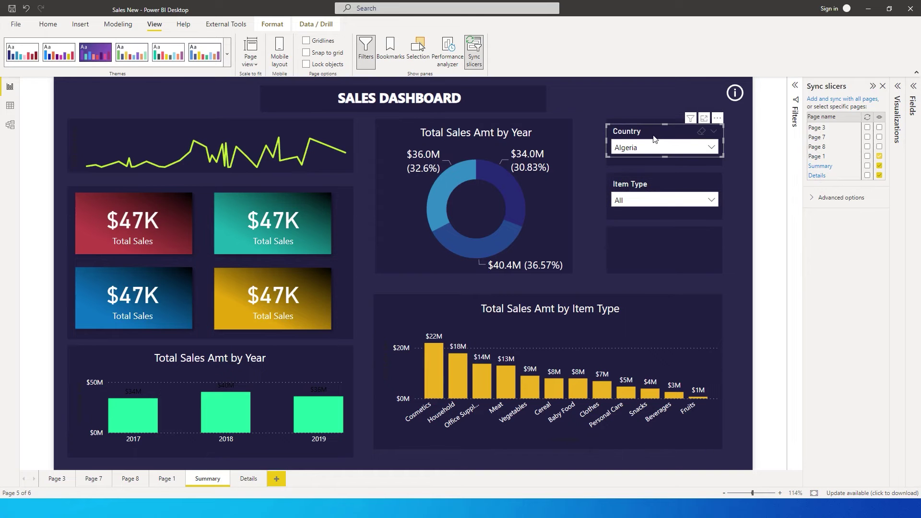
pyautogui.click(880, 166)
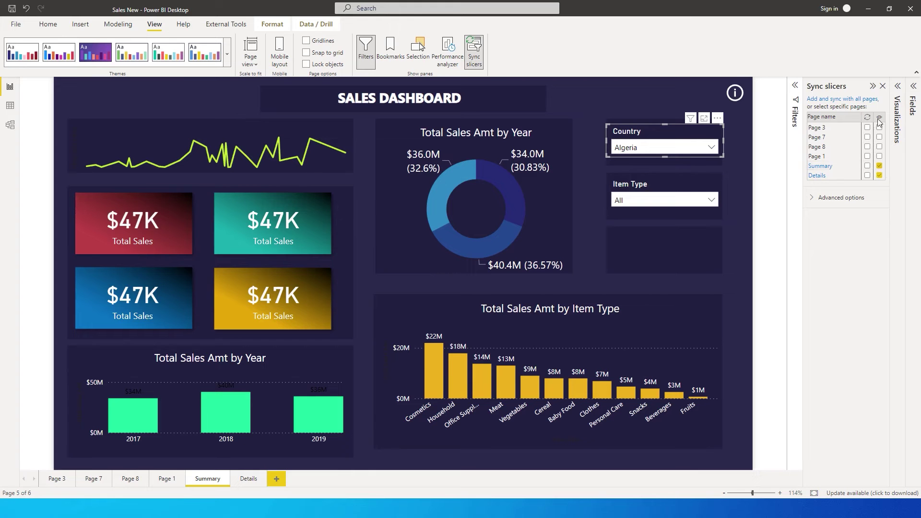
pyautogui.click(880, 166)
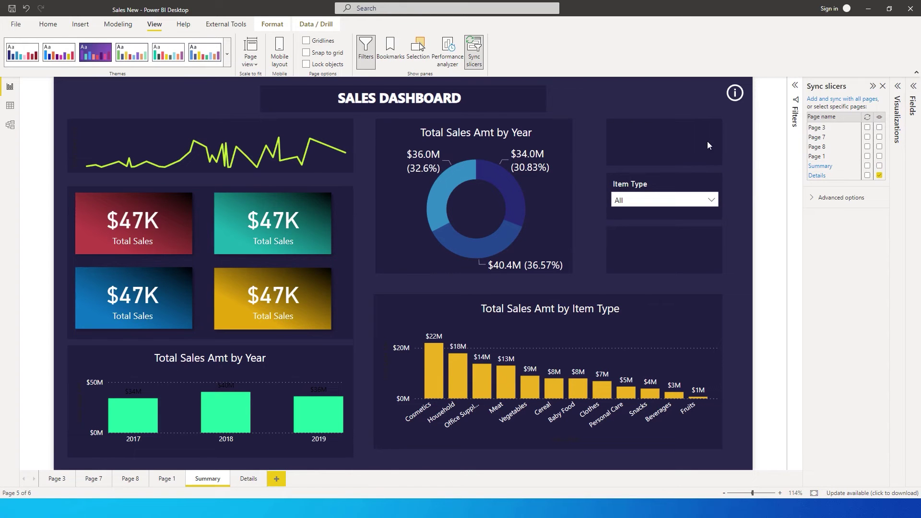
pyautogui.click(881, 166)
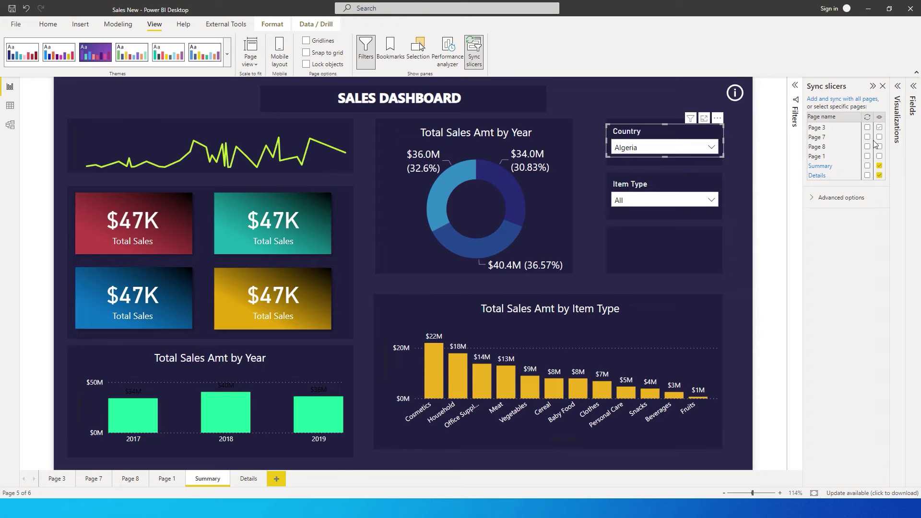
# Turn on syncing of the Country slicer for the Summary and Details pages and check it on Details
pyautogui.click(868, 165)
pyautogui.click(868, 175)
pyautogui.click(247, 479)
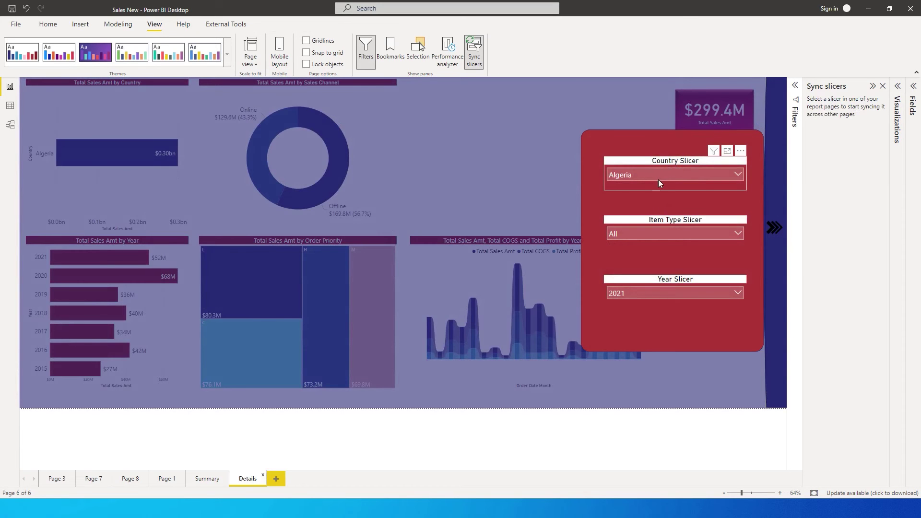
# Replace Algeria with Australia in the Country slicer on the Details page
pyautogui.click(739, 175)
pyautogui.scroll(-1, 686, 225)
pyautogui.click(622, 215)
pyautogui.scroll(-3, 713, 215)
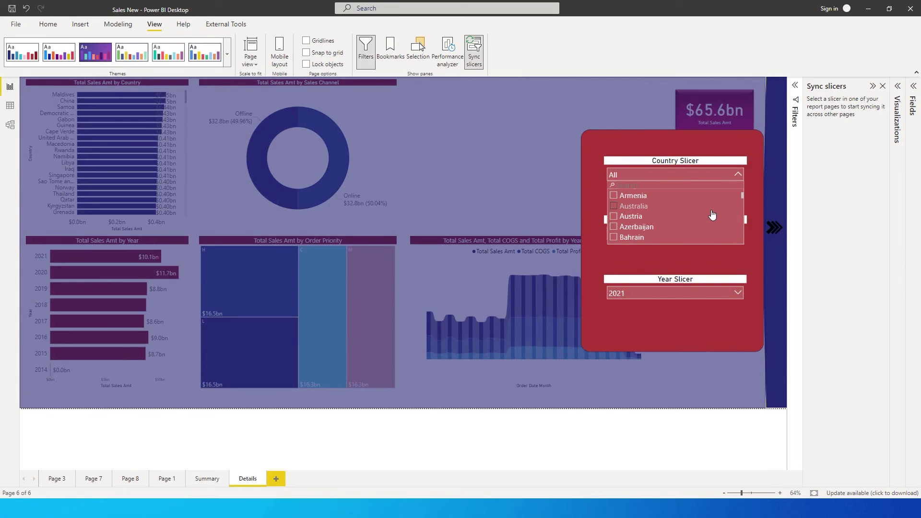
pyautogui.click(626, 208)
# Add Austria to the Country slicer's selection on the Summary page
pyautogui.click(204, 480)
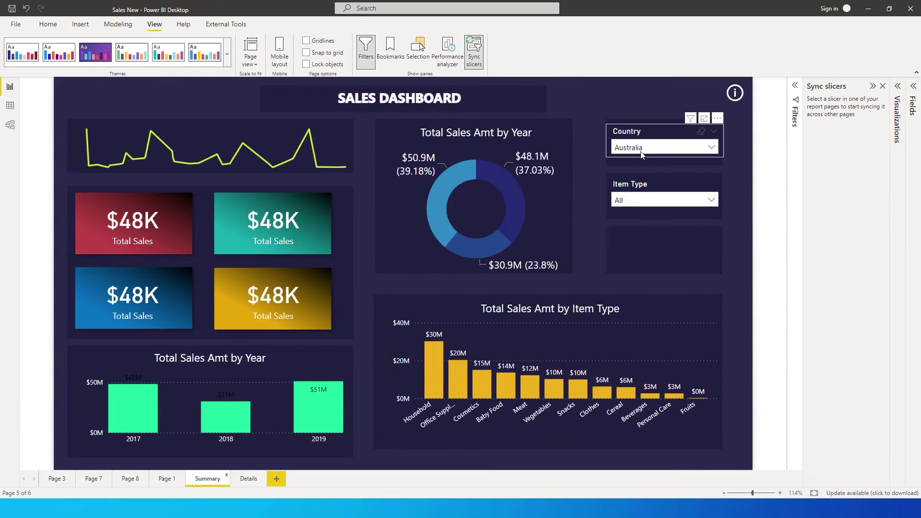
pyautogui.click(712, 148)
pyautogui.scroll(-2, 678, 226)
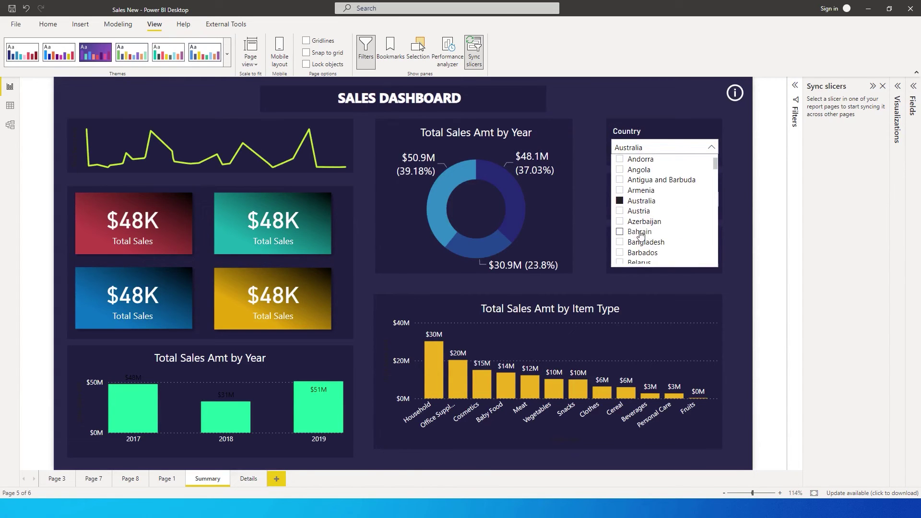
pyautogui.click(620, 215)
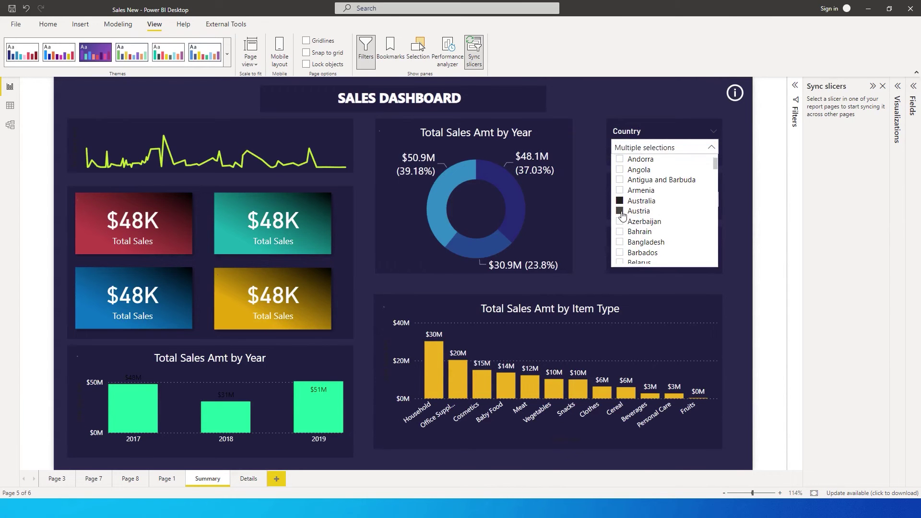
# Check which countries are selected in the Details page's Country slicer and review that slicer's sync settings
pyautogui.click(247, 480)
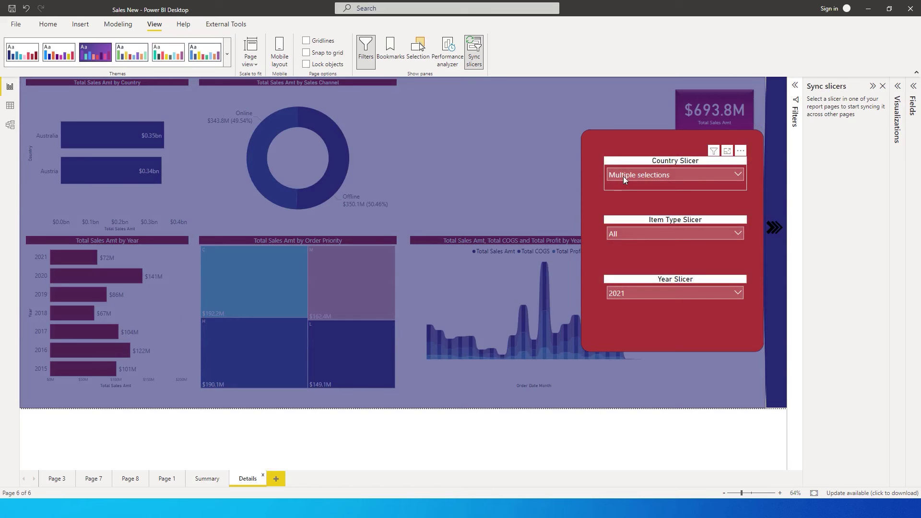
pyautogui.click(738, 175)
pyautogui.scroll(-1, 691, 221)
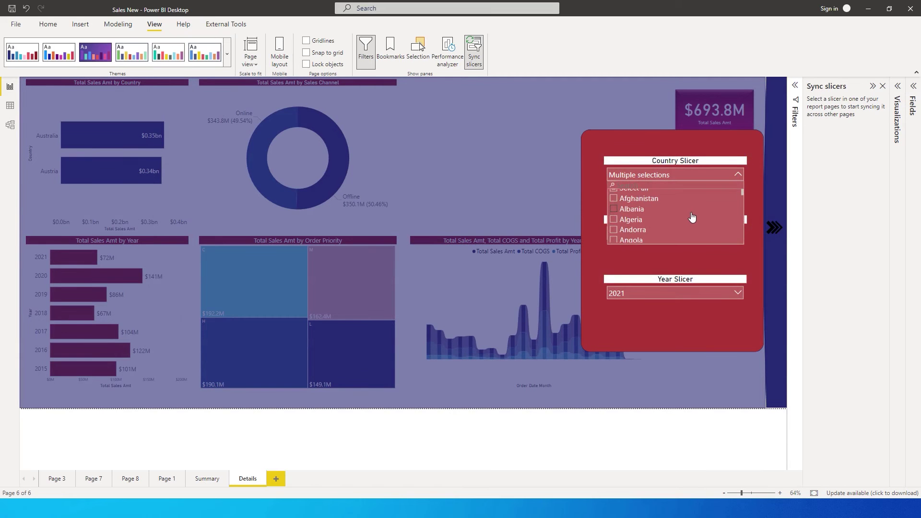
pyautogui.scroll(-3, 692, 223)
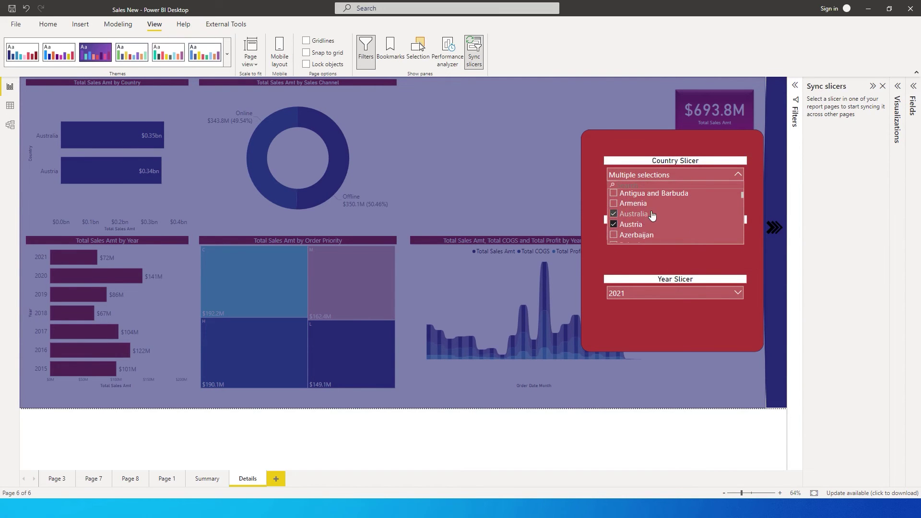
pyautogui.click(696, 161)
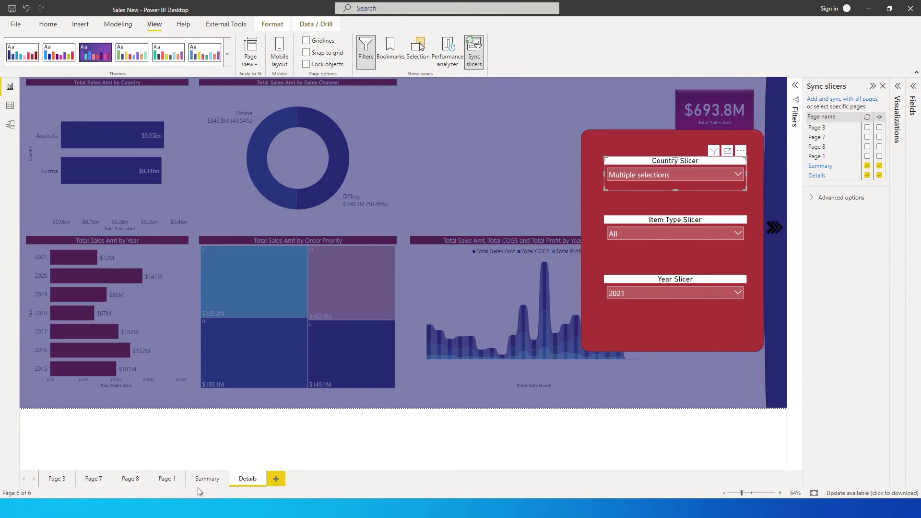
# Clear the Country slicer's selection on the Summary page and check the Country slicer on the Details page
pyautogui.keyDown('ctrl'); pyautogui.click(594, 252); pyautogui.keyUp('ctrl')
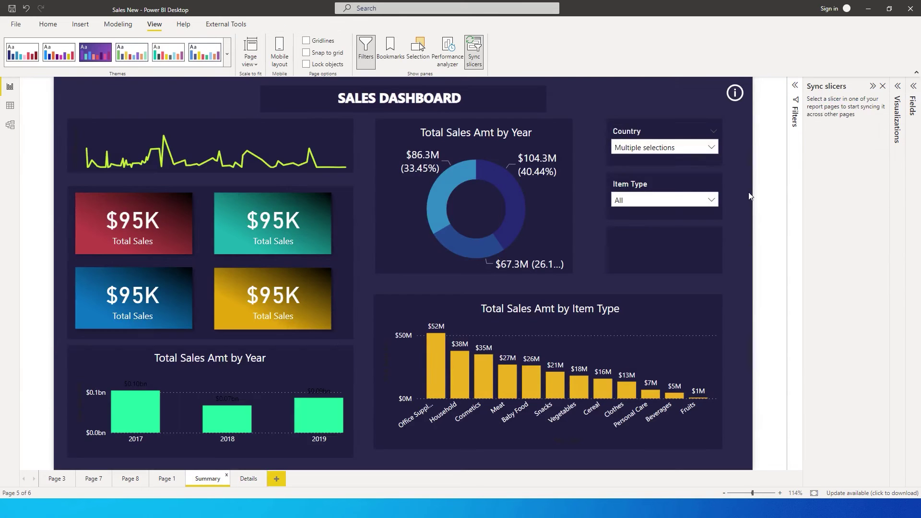
pyautogui.click(703, 134)
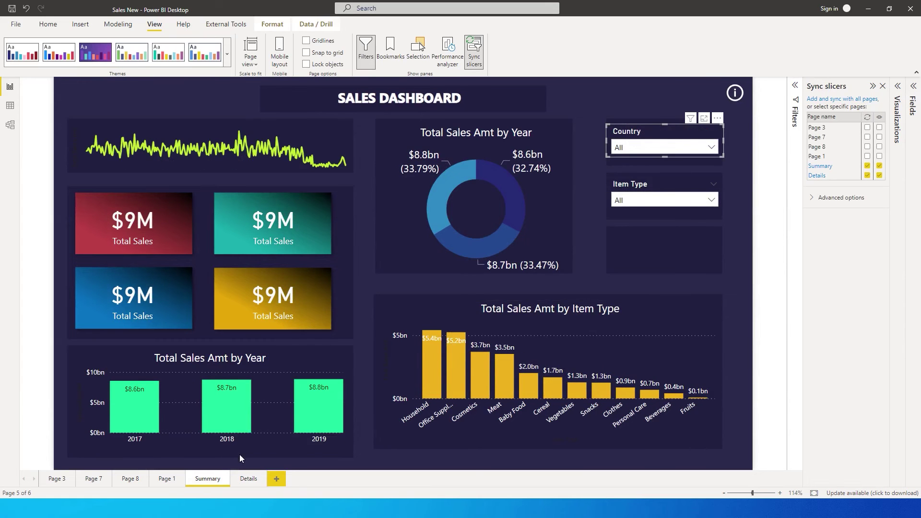
pyautogui.click(247, 479)
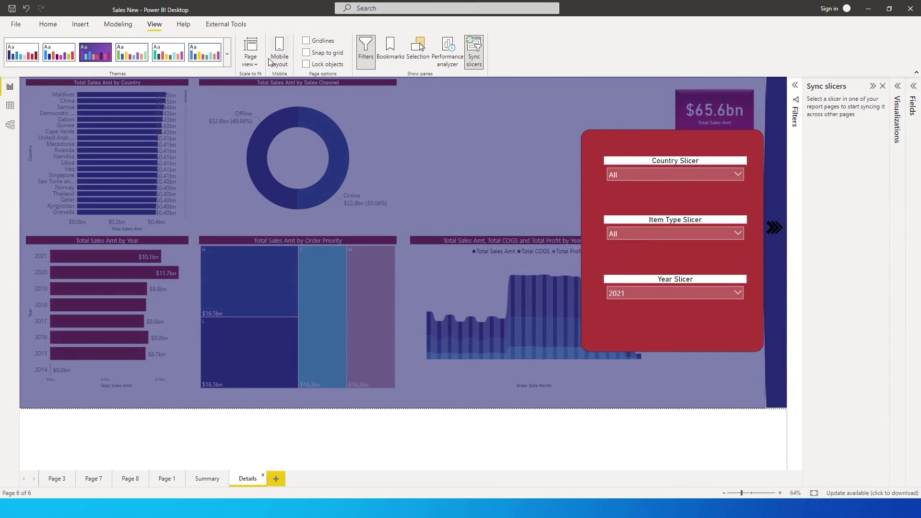
# Extend syncing of the Summary page's Country slicer to Page 1, Page 8, Page 7 and Page 3
pyautogui.click(207, 479)
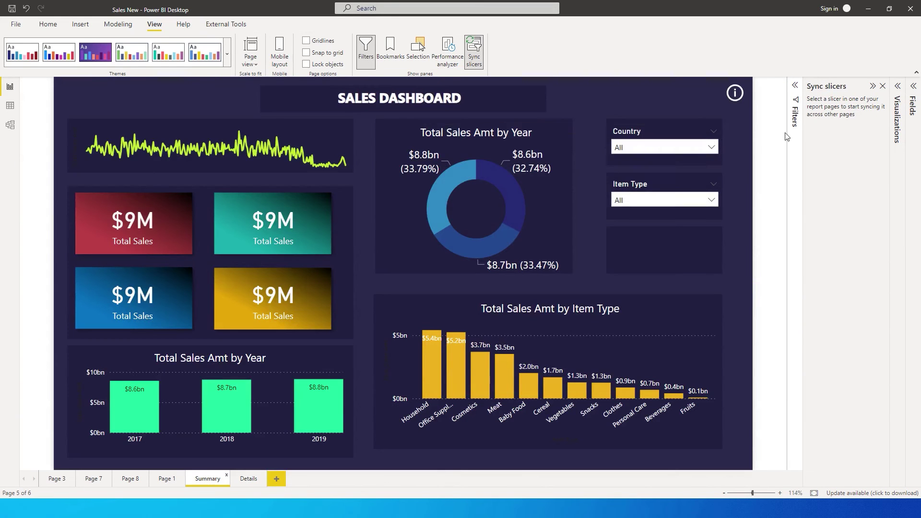
pyautogui.click(644, 147)
pyautogui.click(867, 165)
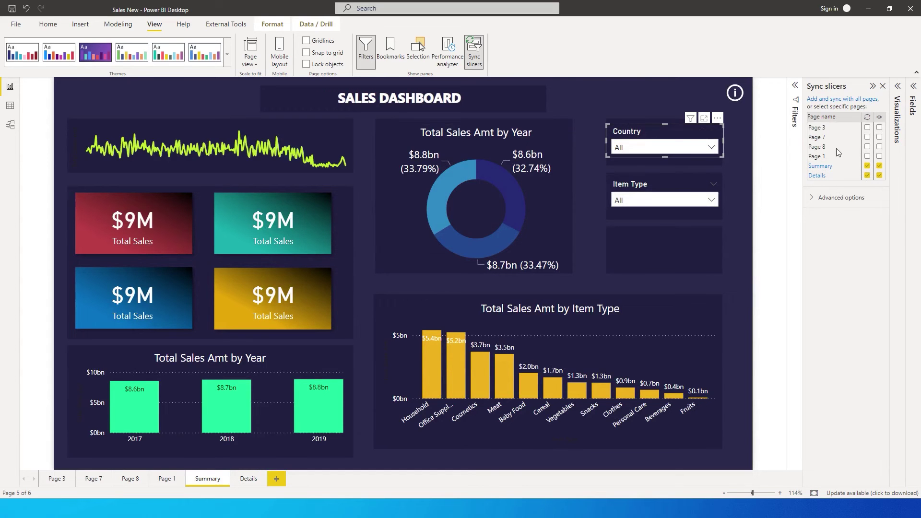
pyautogui.click(868, 156)
pyautogui.click(868, 146)
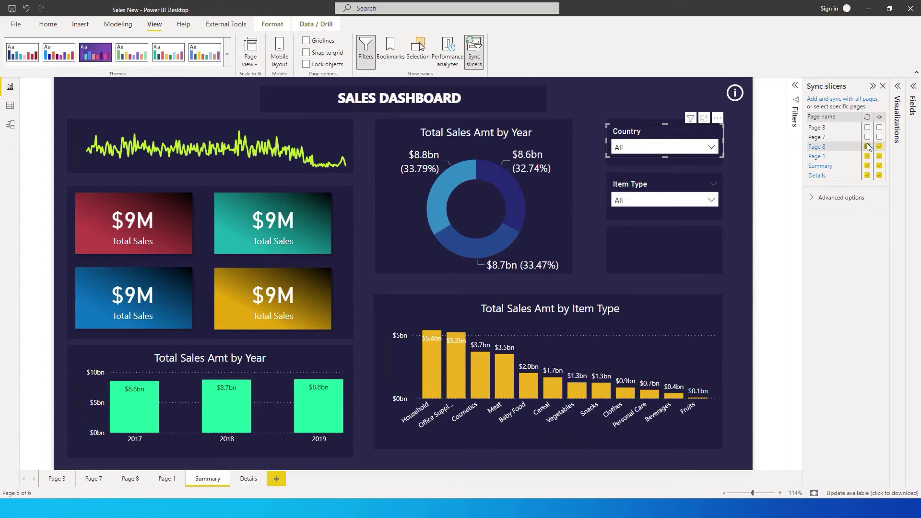
pyautogui.click(867, 138)
pyautogui.click(868, 127)
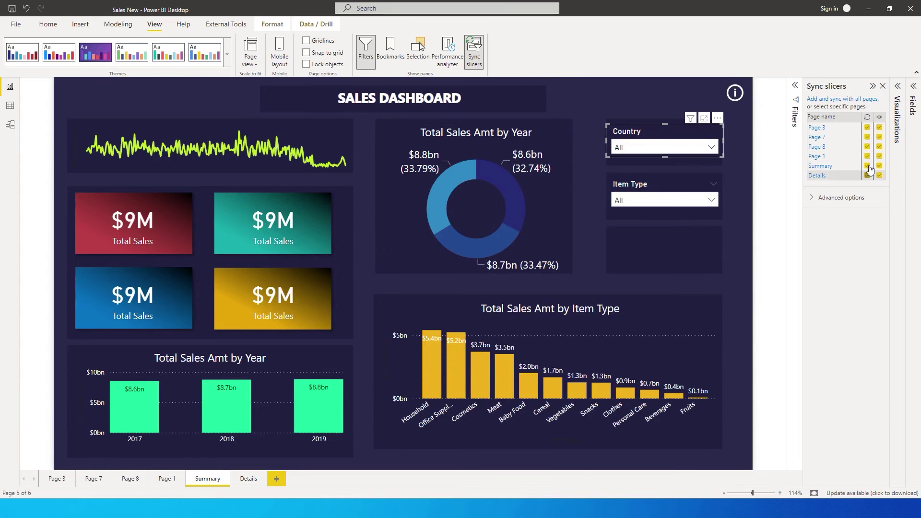
# Turn off syncing and visibility of the Country slicer for Page 3, Page 7, Page 8 and Page 1
pyautogui.click(868, 128)
pyautogui.click(868, 147)
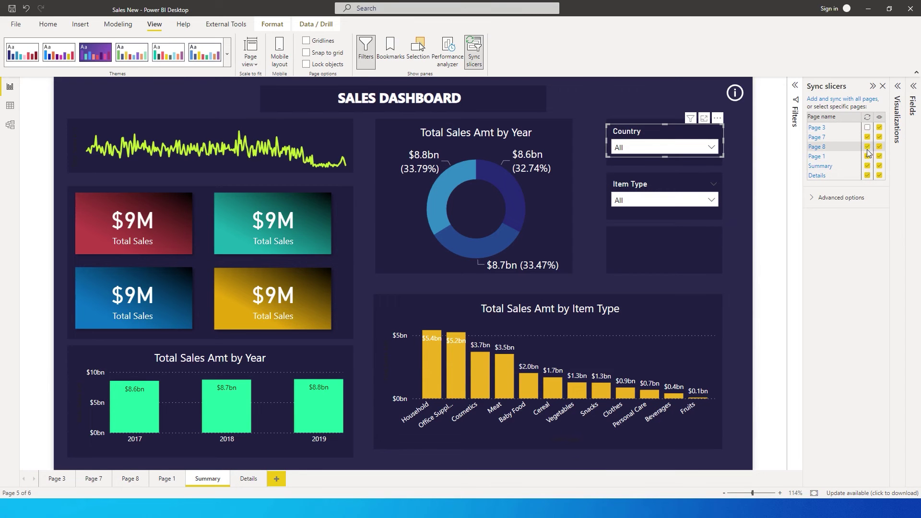
pyautogui.click(868, 138)
pyautogui.click(867, 157)
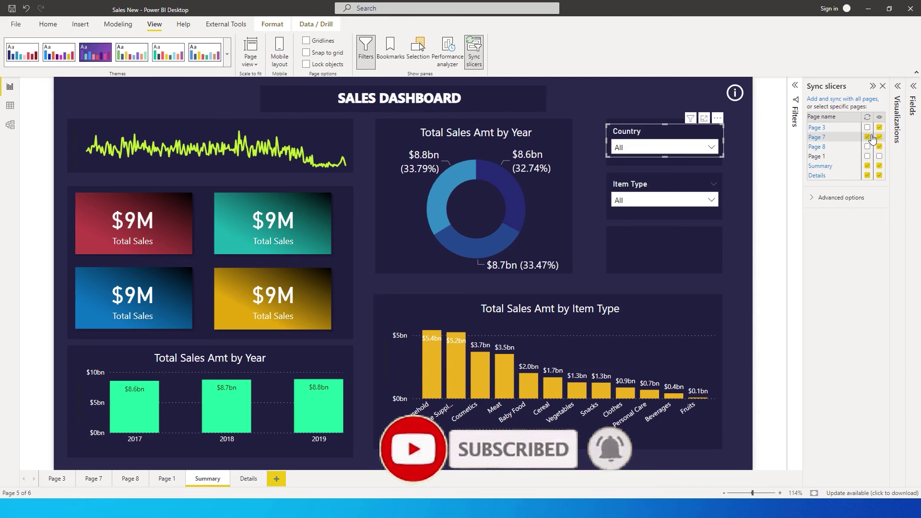
pyautogui.click(868, 137)
pyautogui.click(867, 137)
pyautogui.click(880, 146)
pyautogui.click(880, 137)
pyautogui.click(879, 127)
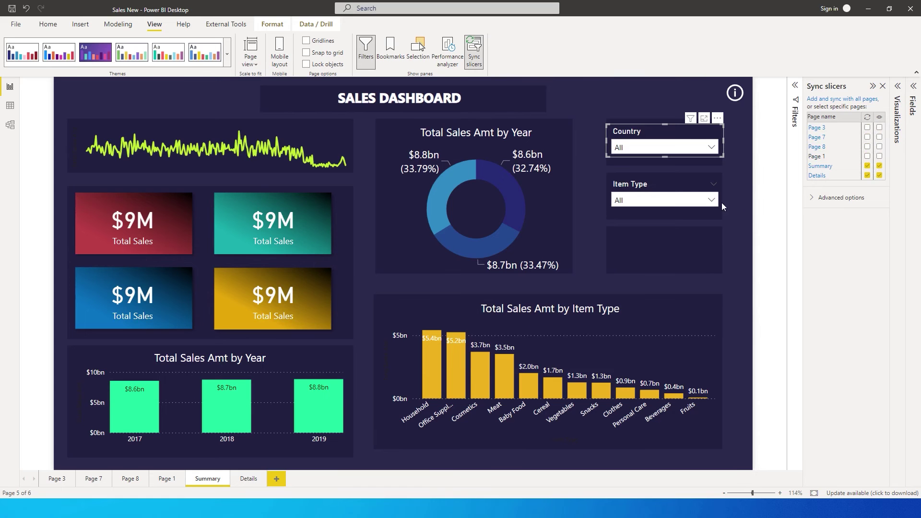
# Review the sync settings of the Details page's Year slicer and check which slicers the Summary page has
pyautogui.click(244, 481)
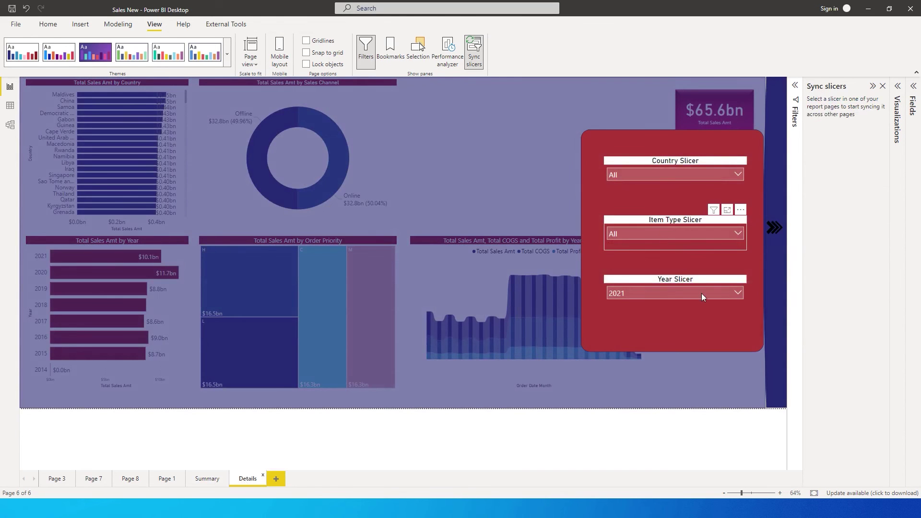
pyautogui.click(678, 281)
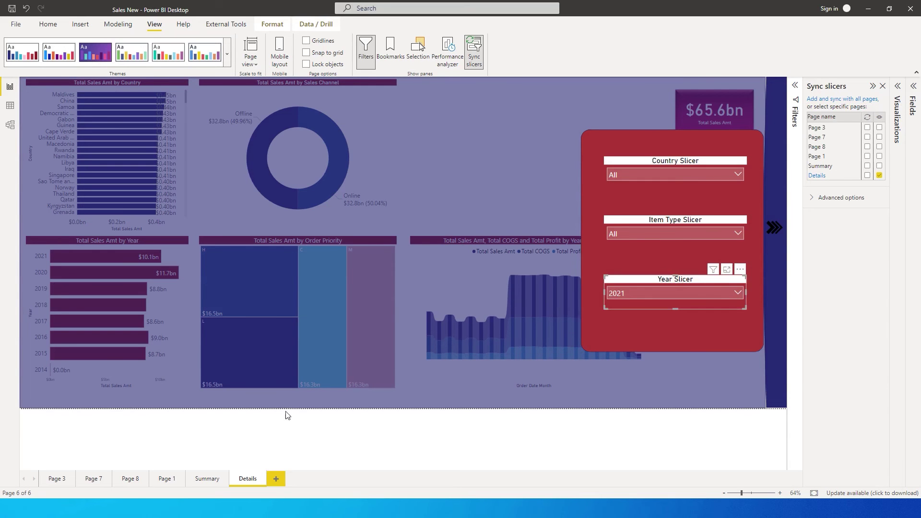
pyautogui.click(208, 482)
pyautogui.moveTo(477, 258)
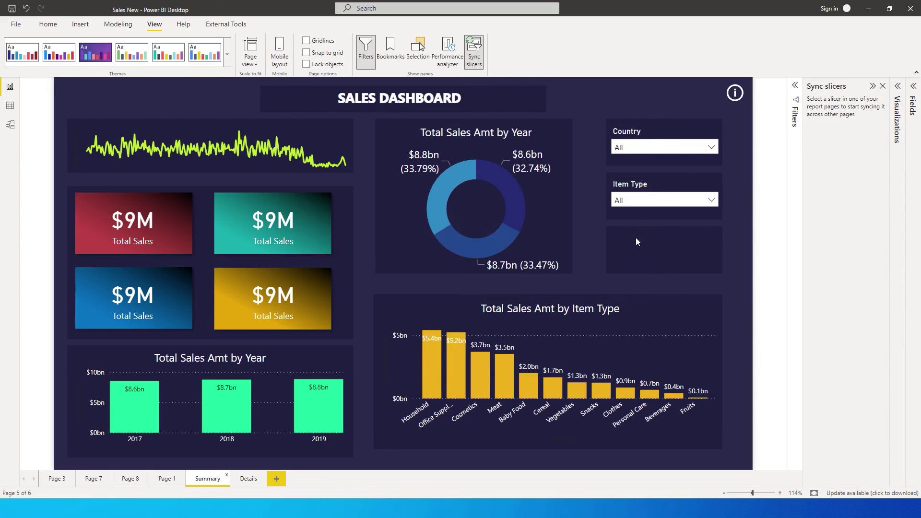
# Sync the Details page's Year slicer with the Summary page and make it visible on both pages
pyautogui.click(246, 482)
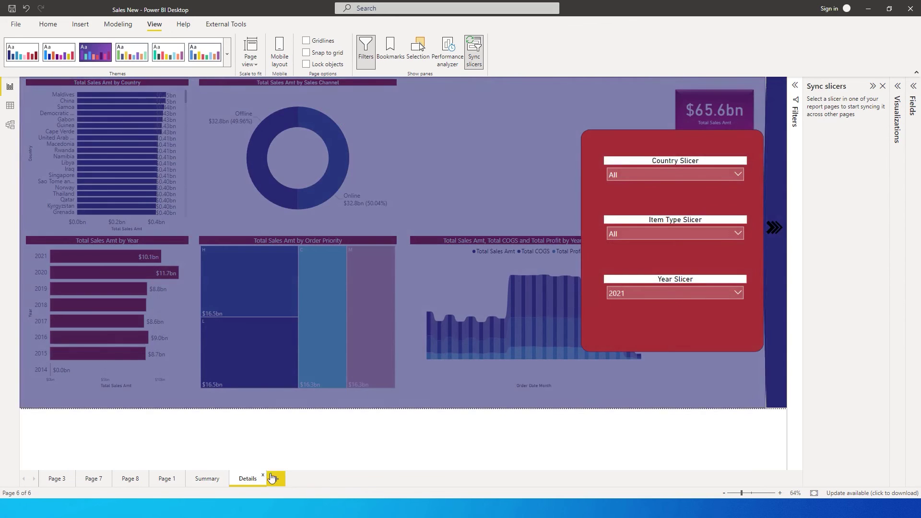
pyautogui.click(661, 279)
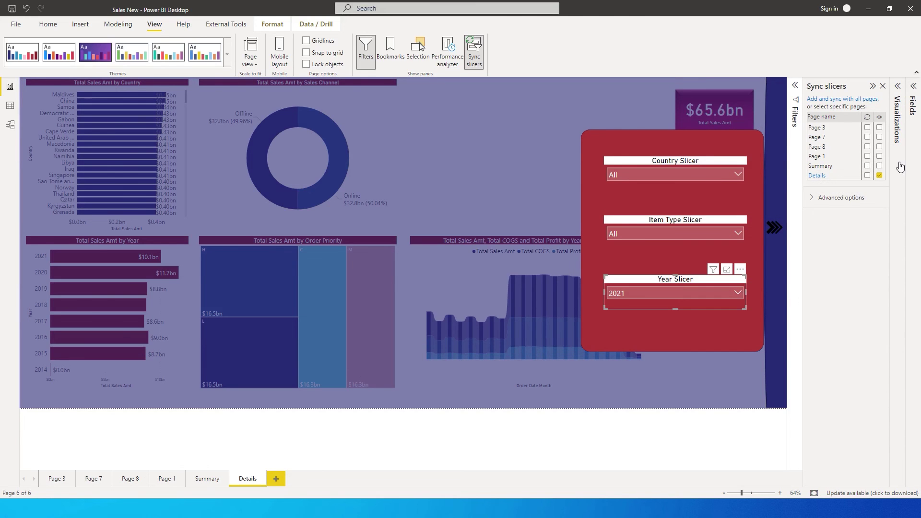
pyautogui.click(879, 166)
pyautogui.click(869, 176)
# Move the Year slicer on the Summary page up from the lower edge to just below the empty slicer box
pyautogui.click(202, 480)
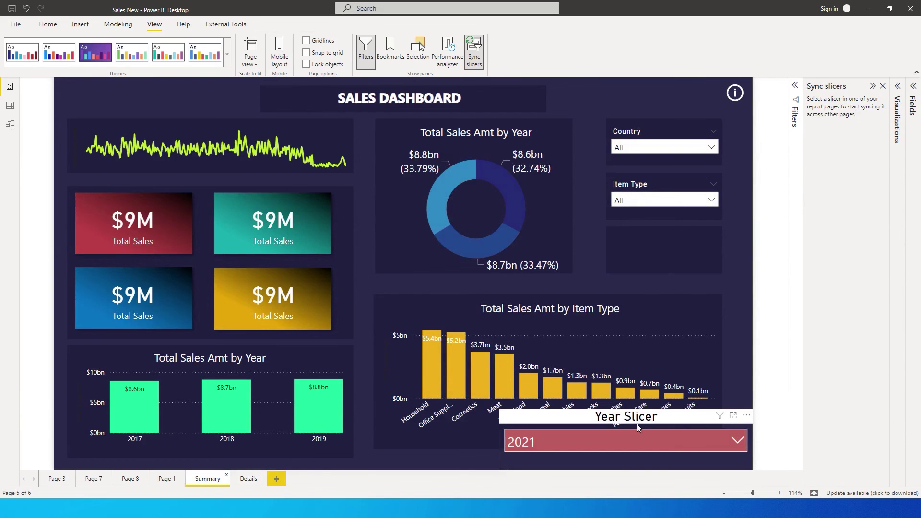
pyautogui.click(636, 421)
pyautogui.moveTo(622, 421); pyautogui.dragTo(643, 271)
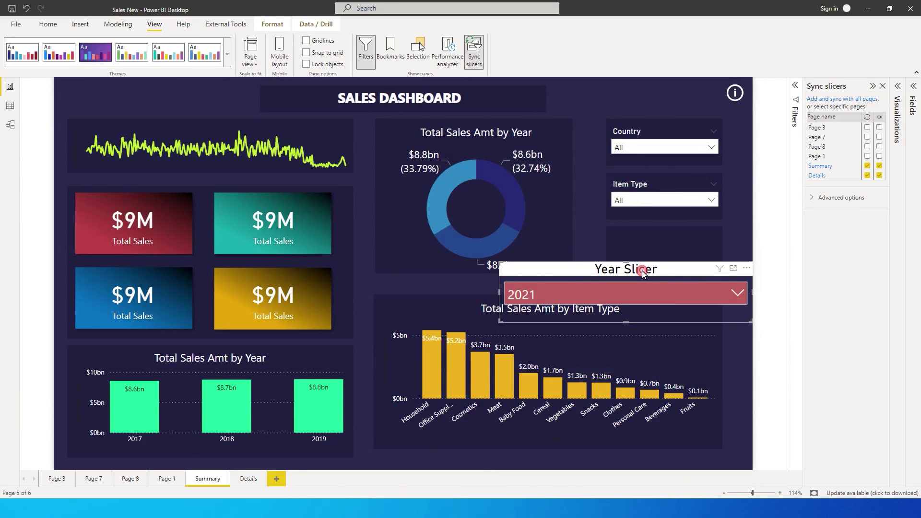
# Copy the Item Type slicer's formatting onto the Year slicer on the Summary page
pyautogui.click(650, 181)
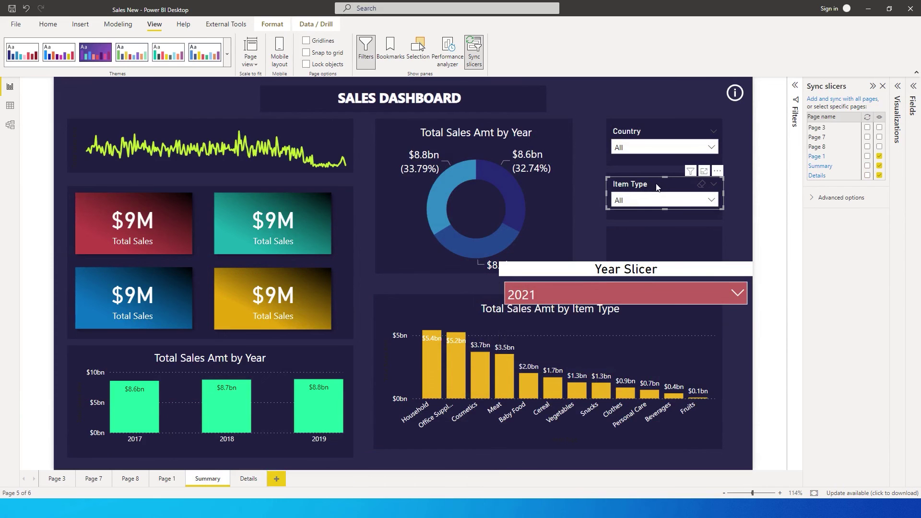
pyautogui.click(48, 24)
pyautogui.click(52, 63)
pyautogui.click(632, 266)
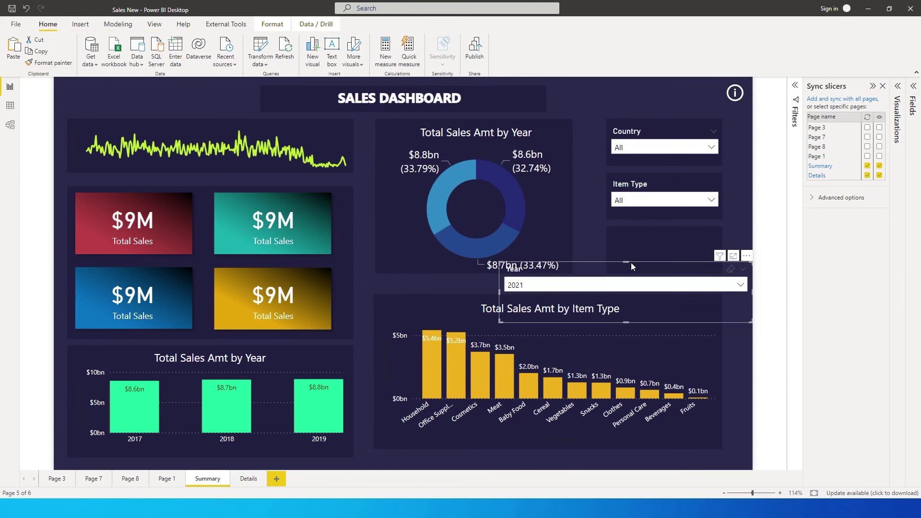
# Shrink the Year slicer and fit it into the empty box below the Item Type slicer
pyautogui.moveTo(500, 264); pyautogui.dragTo(632, 248)
pyautogui.moveTo(705, 254); pyautogui.dragTo(664, 274)
pyautogui.click(730, 249)
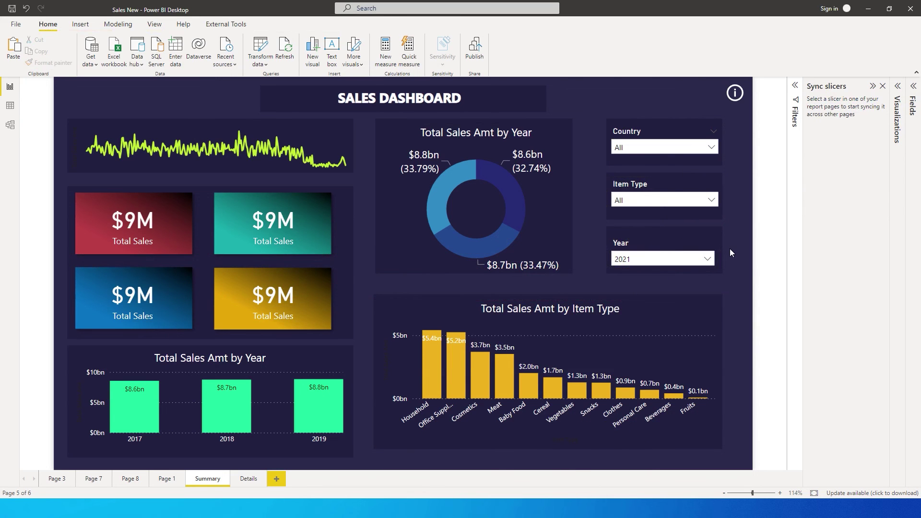
# Change the Summary page's Year slicer selection to only 2014 and check the Year slicer on the Details page
pyautogui.click(249, 484)
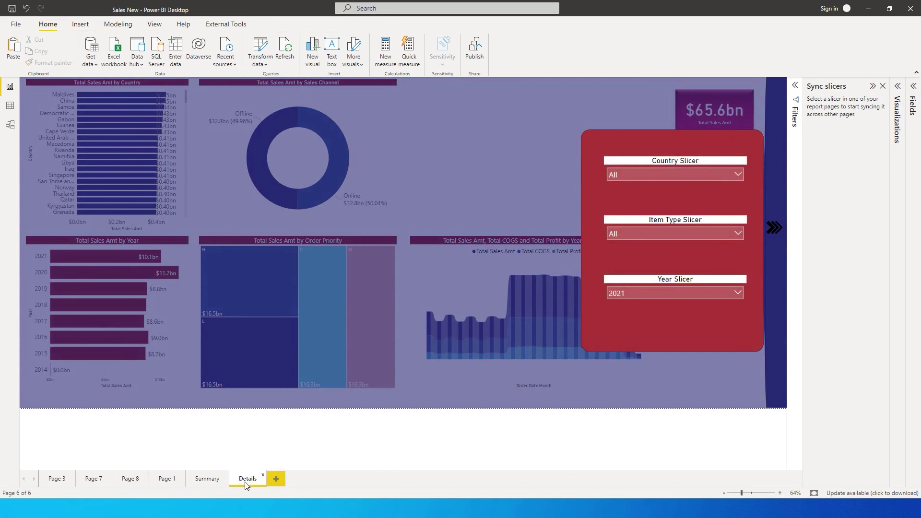
pyautogui.click(217, 485)
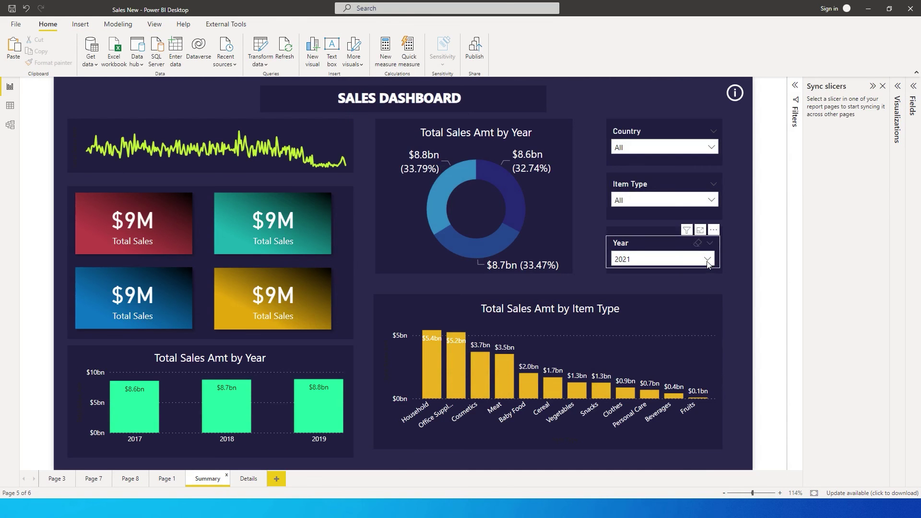
pyautogui.click(707, 259)
pyautogui.click(620, 217)
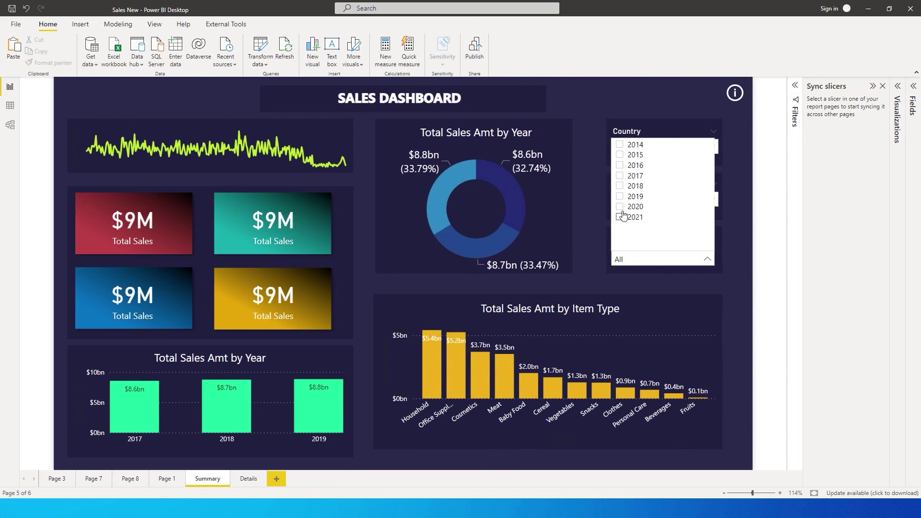
pyautogui.click(620, 145)
pyautogui.click(249, 482)
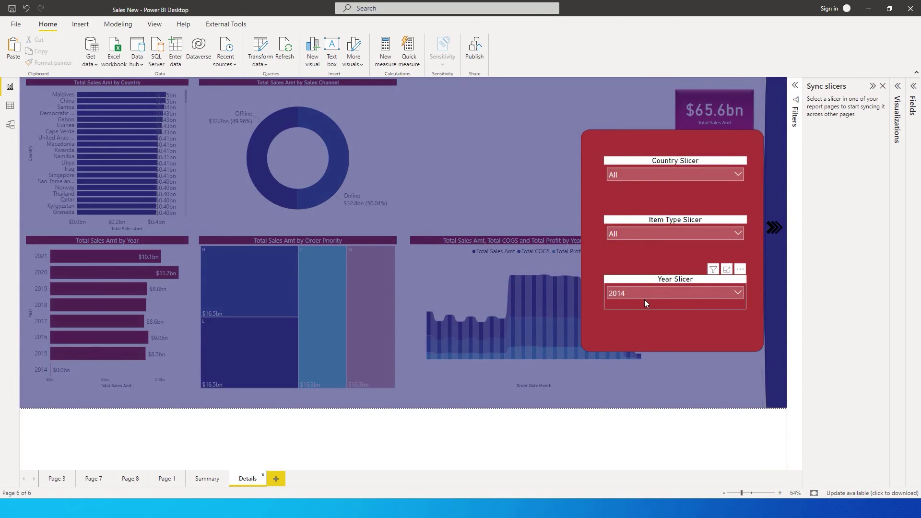